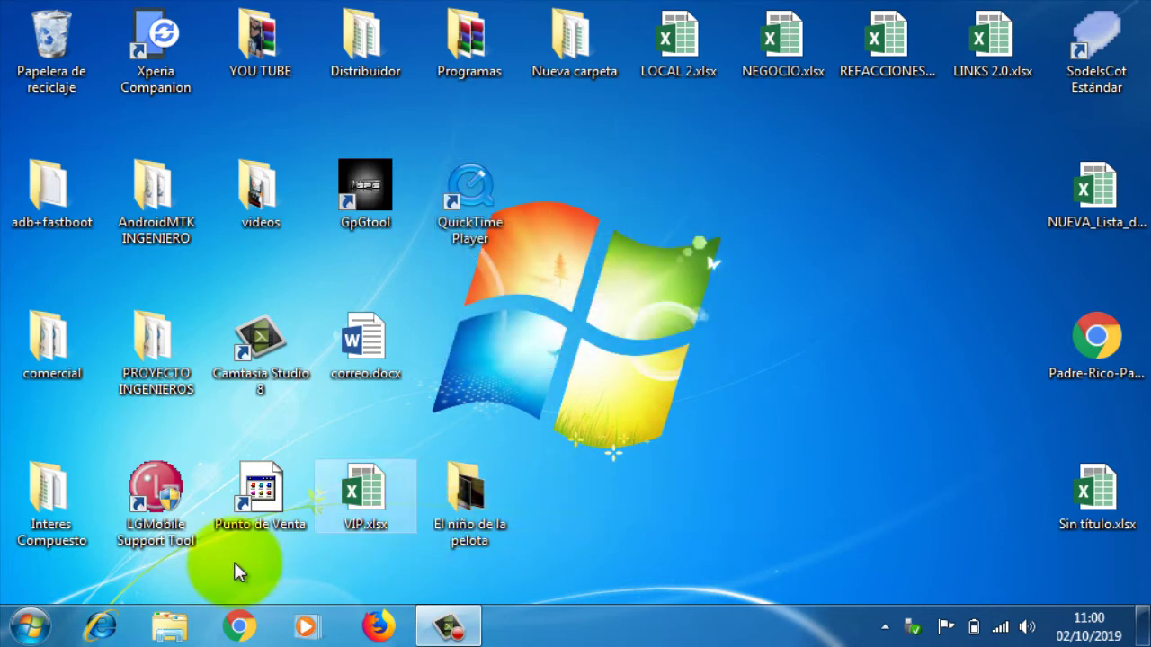
Open the computer's system properties and launch the Device Manager (Administrador de dispositivos) from there.
click(30, 627)
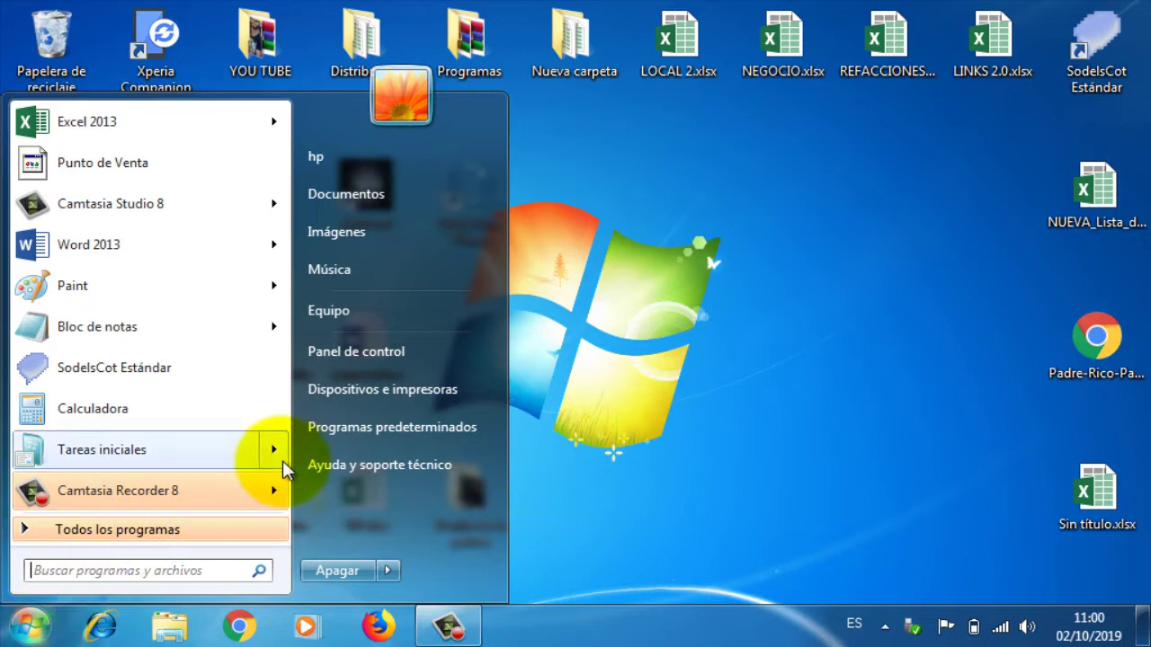
mouse_move(273, 454)
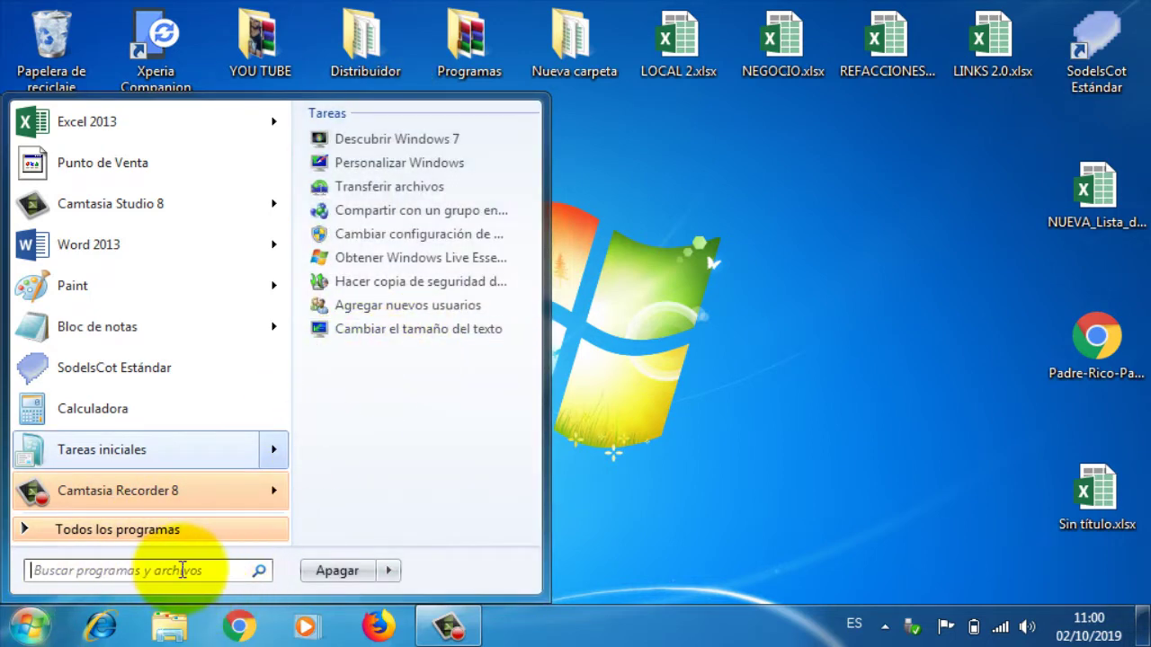
click(196, 570)
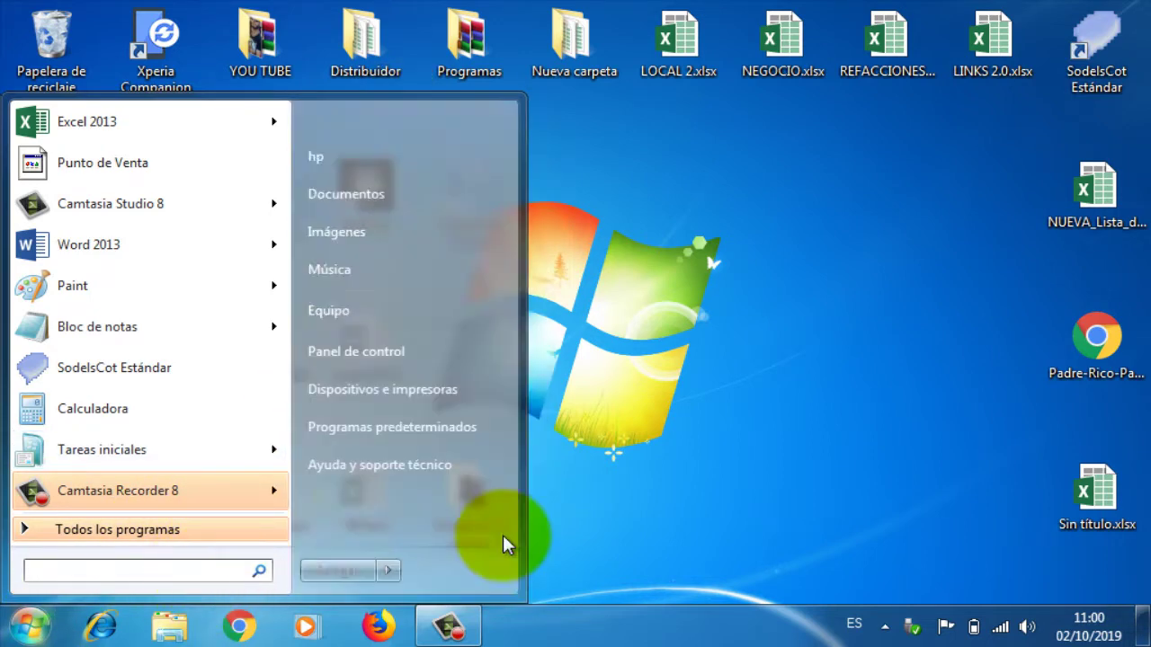
right_click(368, 316)
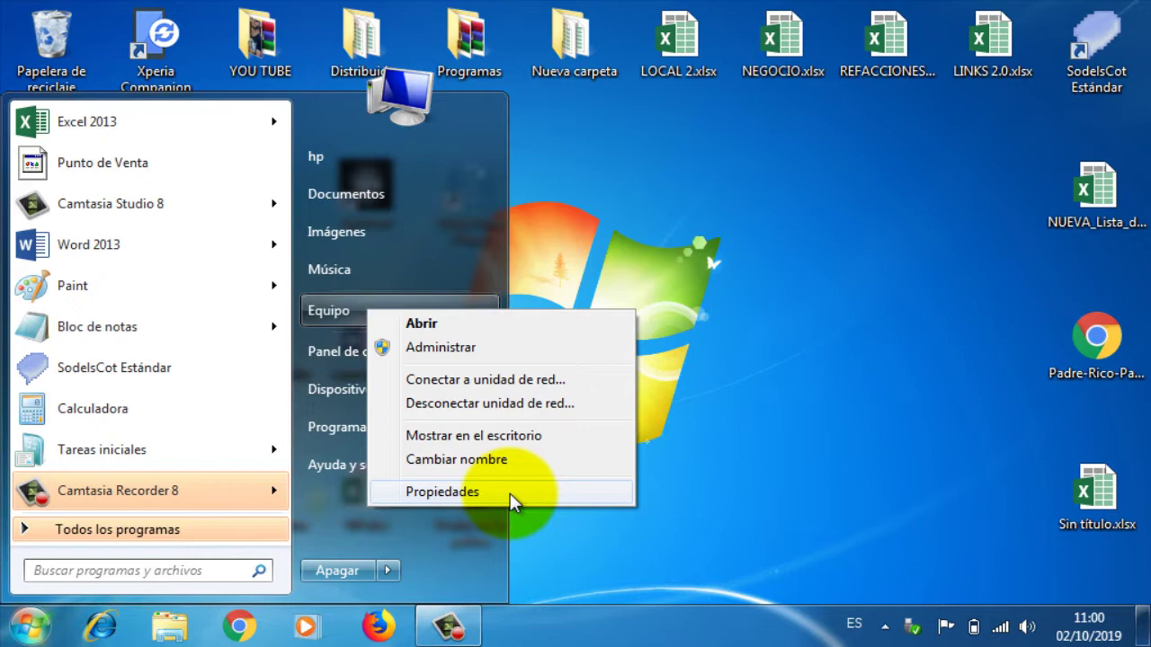
click(509, 492)
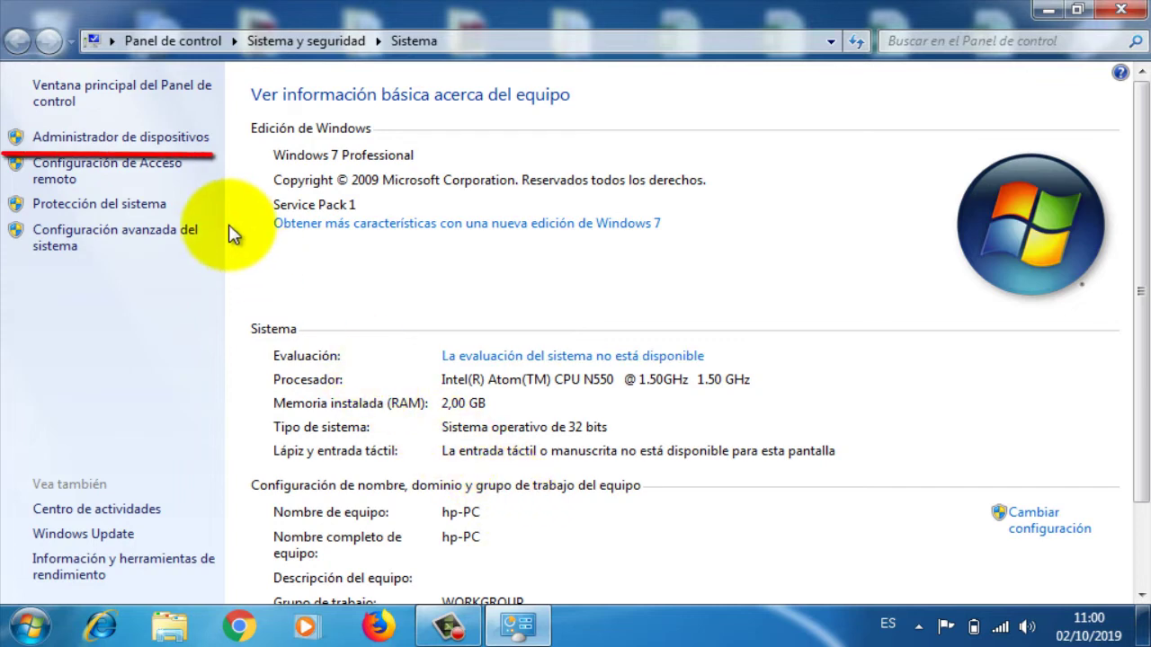
click(205, 139)
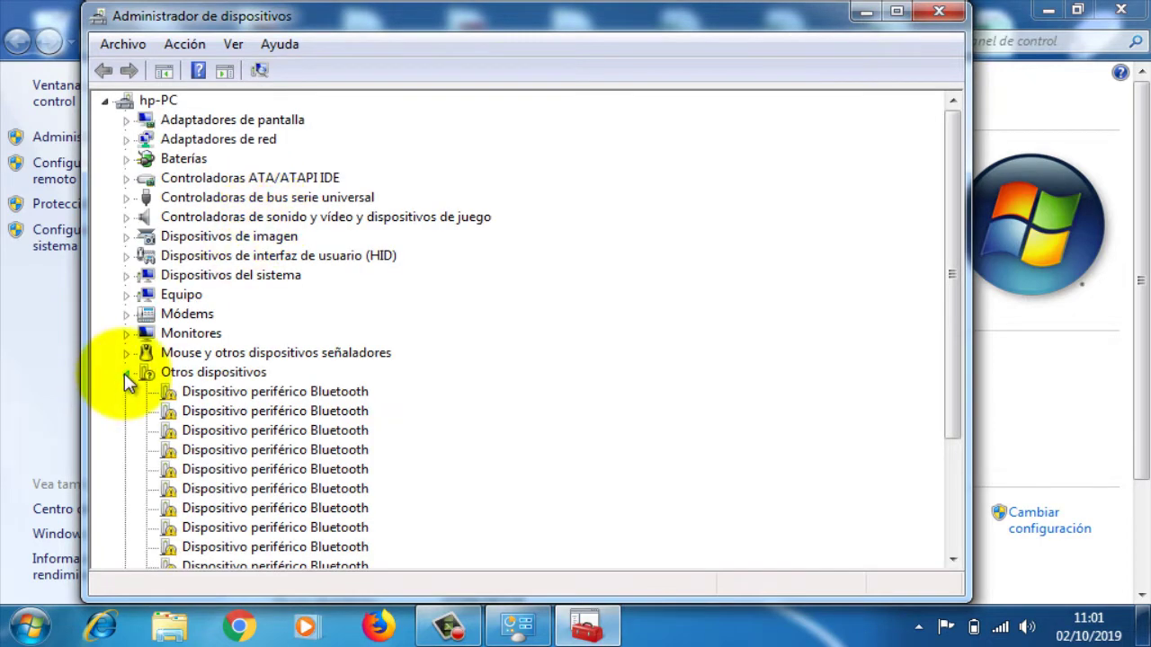
Collapse the Otros dispositivos category and expand Puertos (COM y LPT) in the device tree.
click(126, 372)
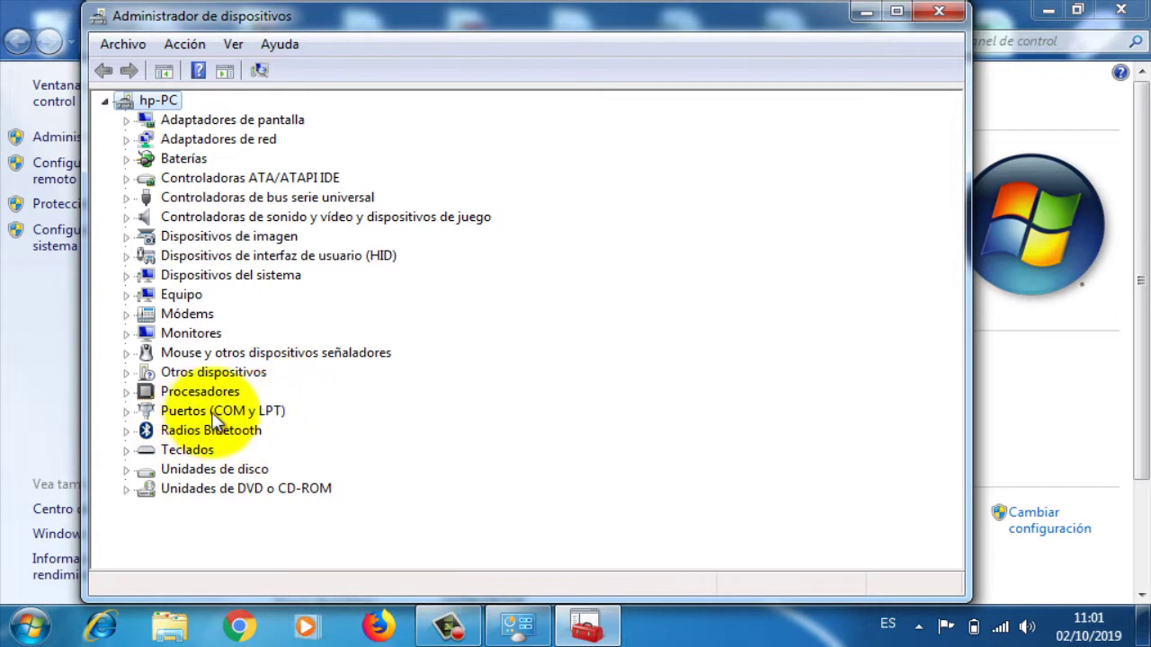
drag(128, 421, 305, 421)
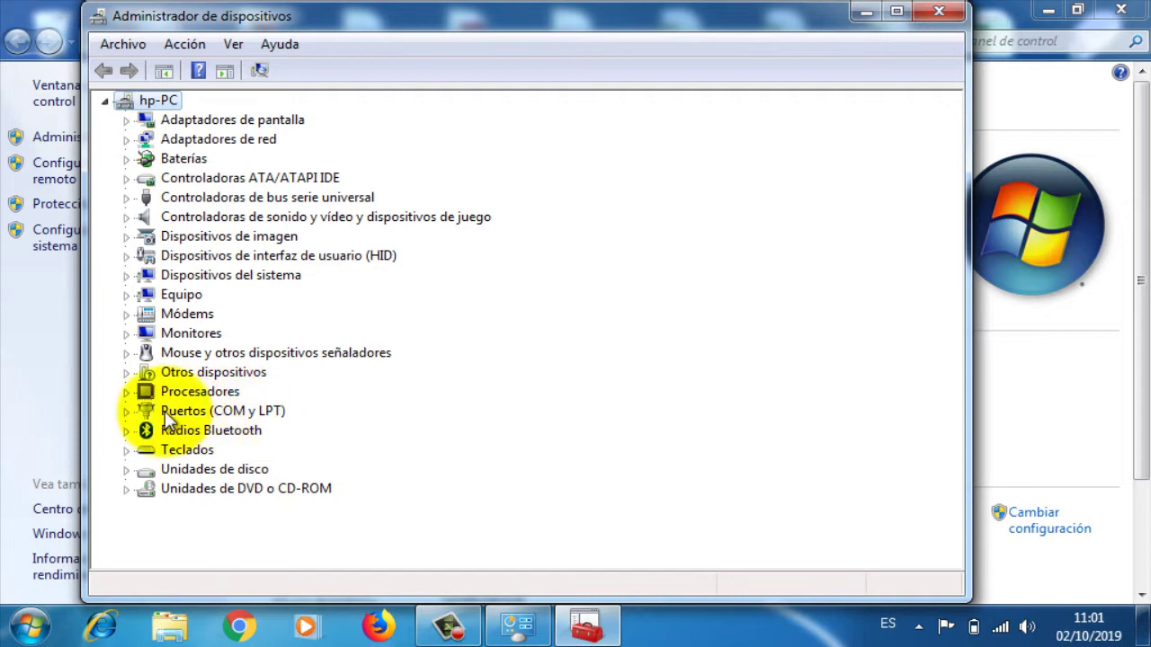
click(126, 412)
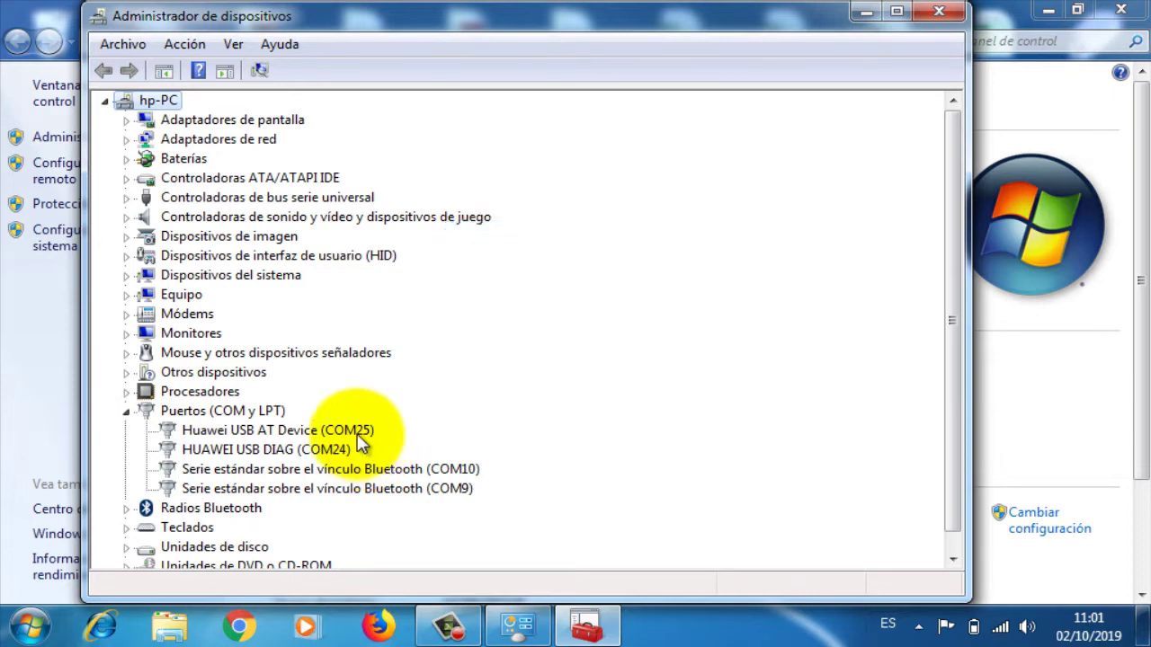
Start a driver update for the HUAWEI USB DIAG port, choosing from the list of device drivers on the computer.
right_click(310, 459)
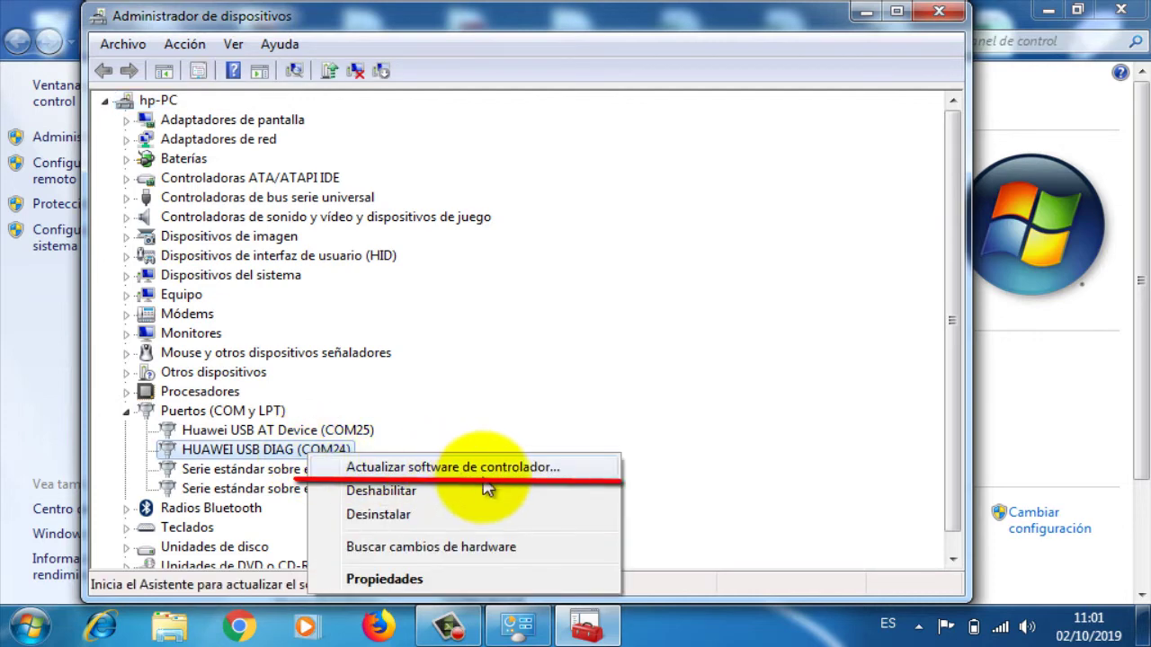
click(592, 472)
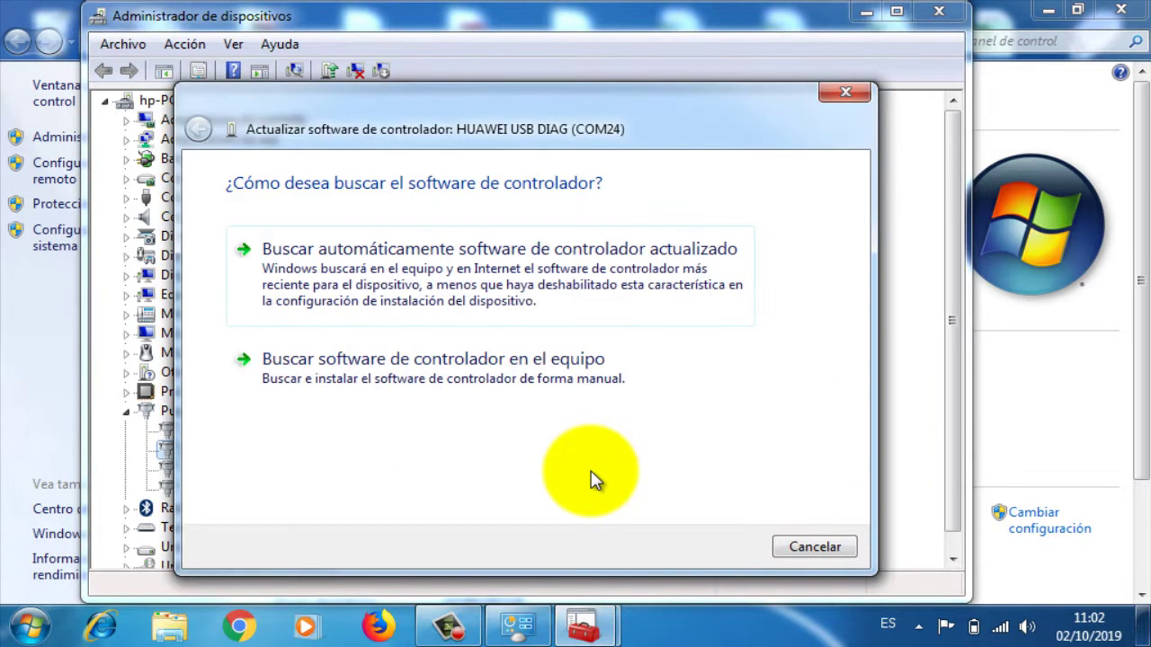
click(661, 377)
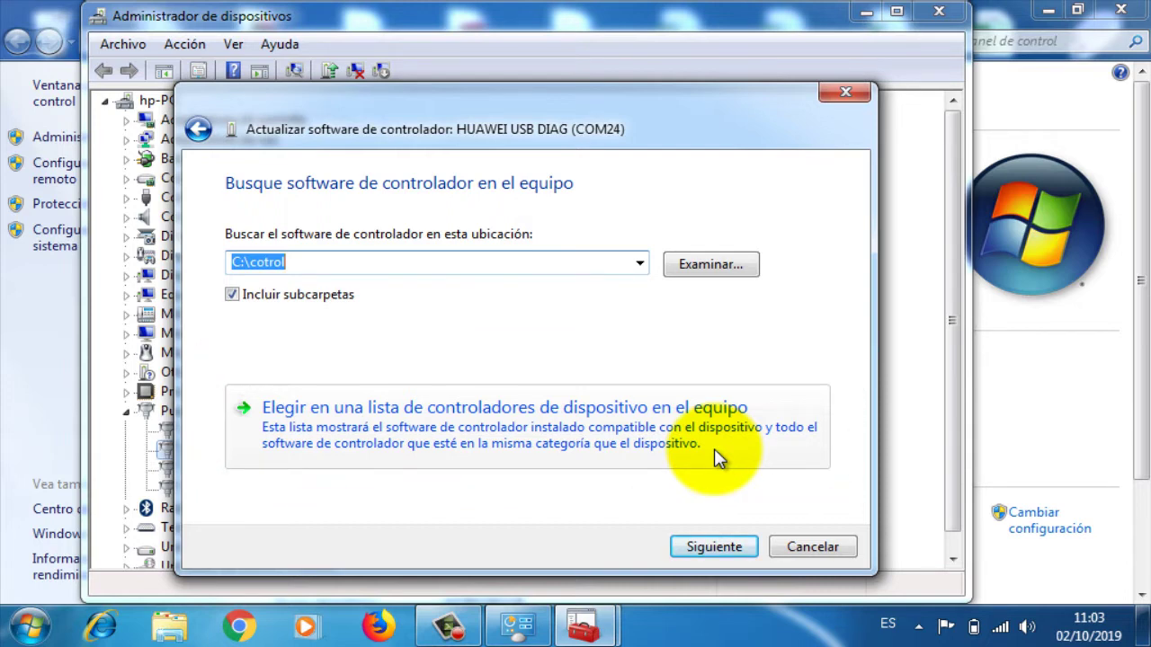
click(714, 449)
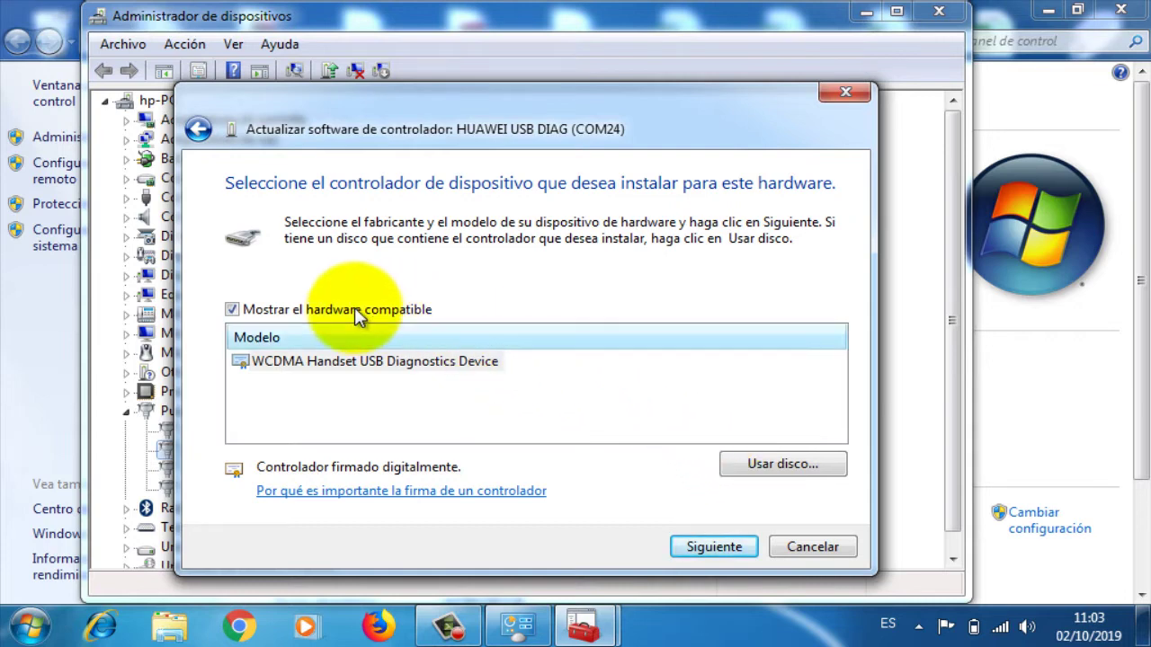
Show non-compatible hardware too, install the HUAWEI Incorporated driver model HUAWEI USB DIAG despite the compatibility warning, and close the wizard.
click(251, 311)
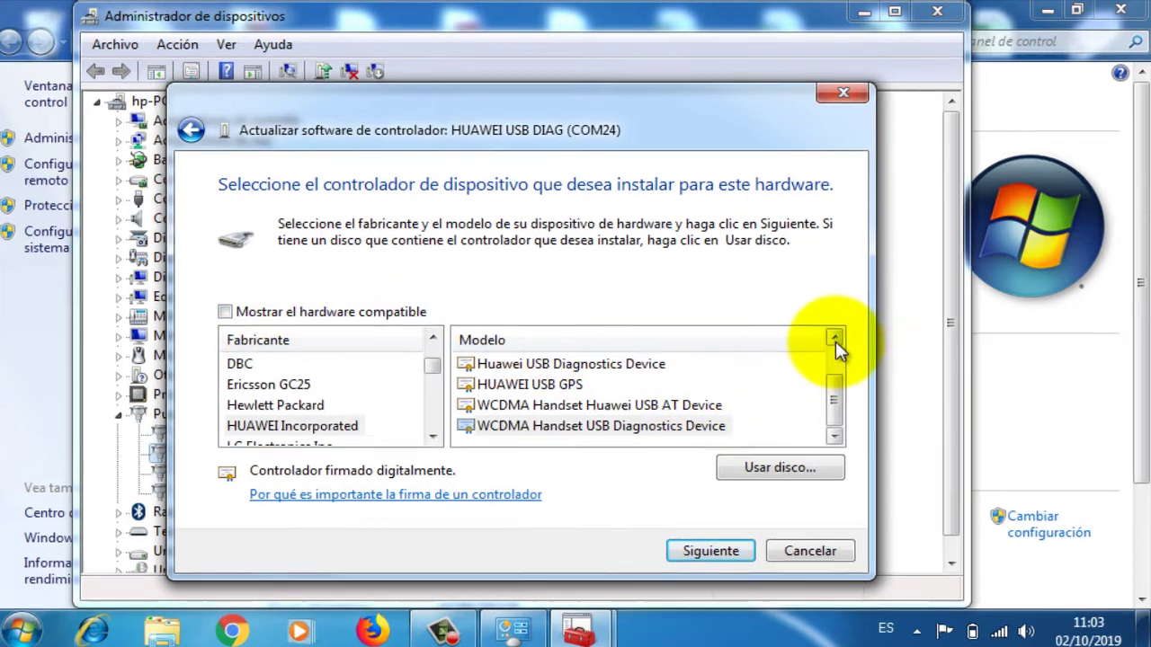
click(834, 338)
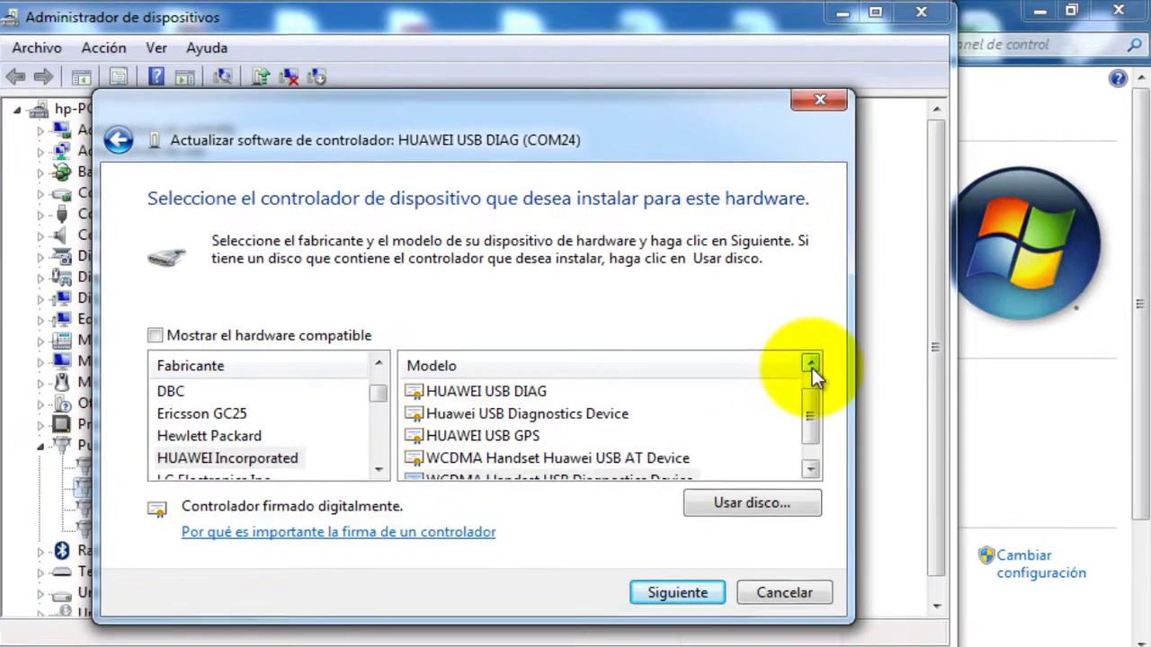
click(834, 338)
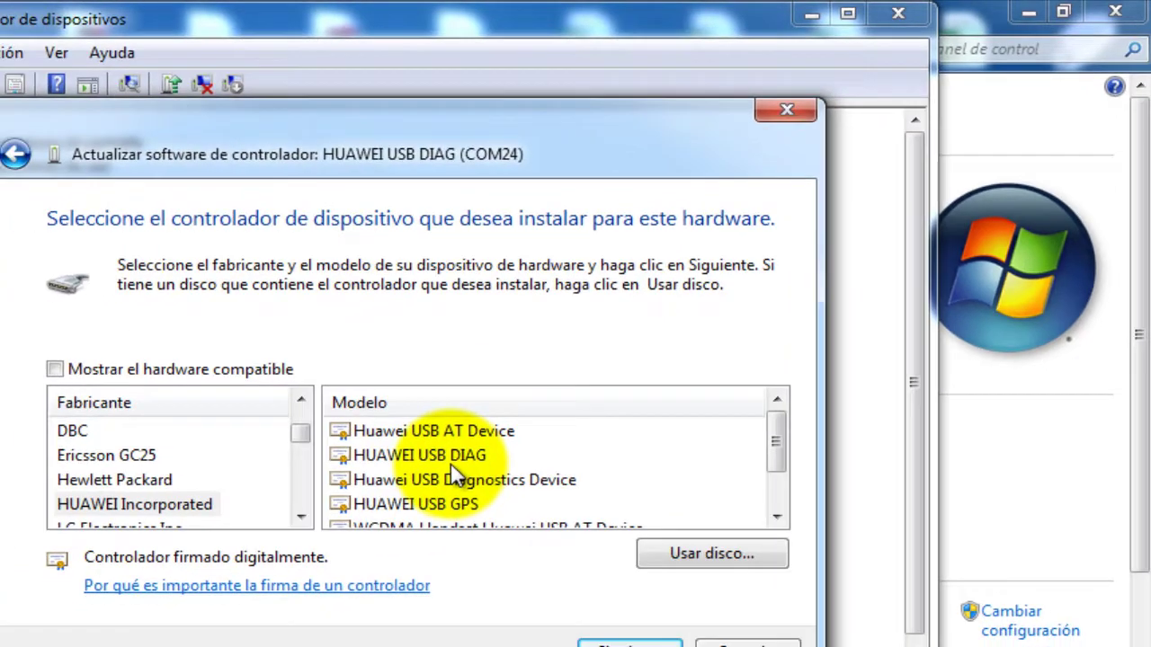
click(430, 477)
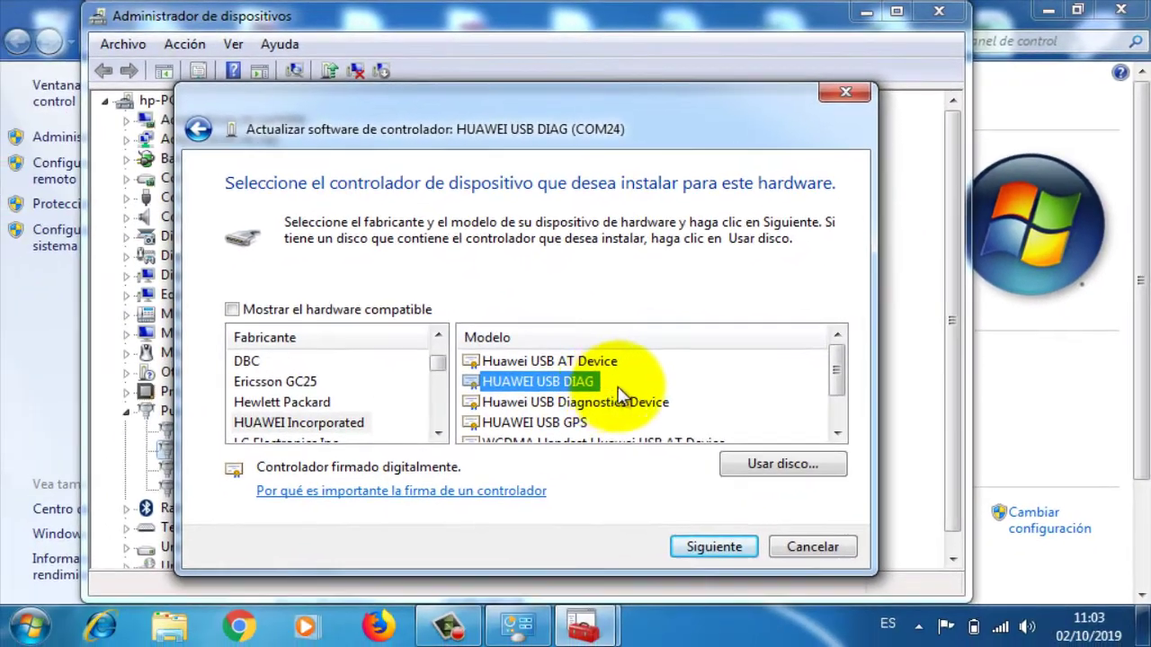
click(695, 544)
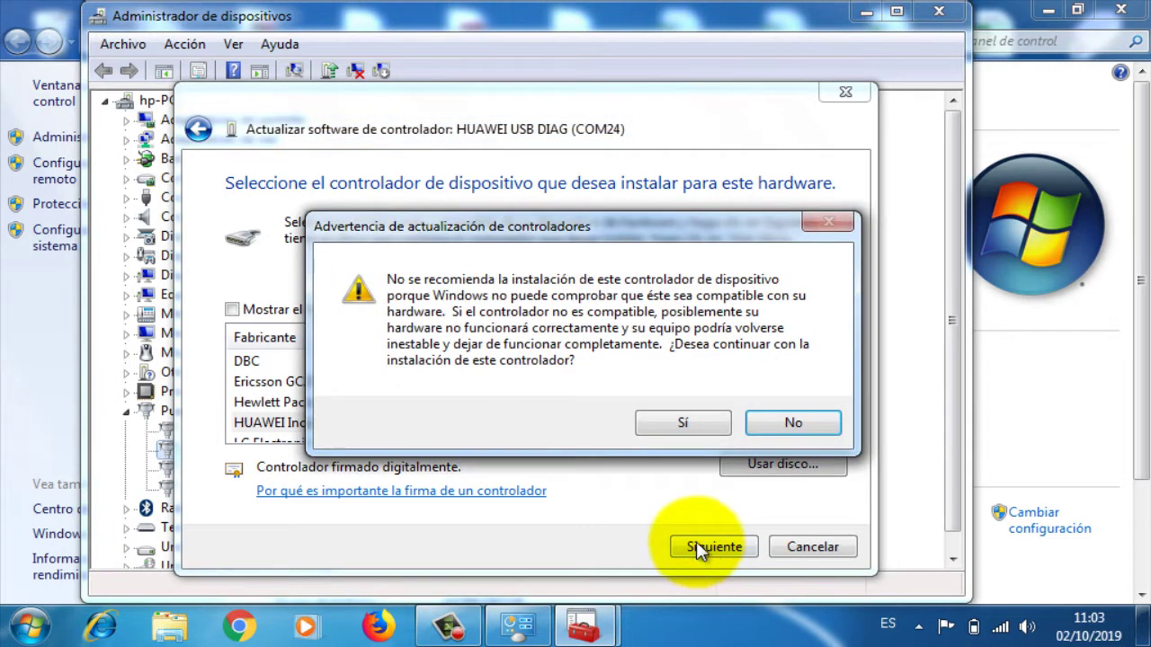
click(676, 422)
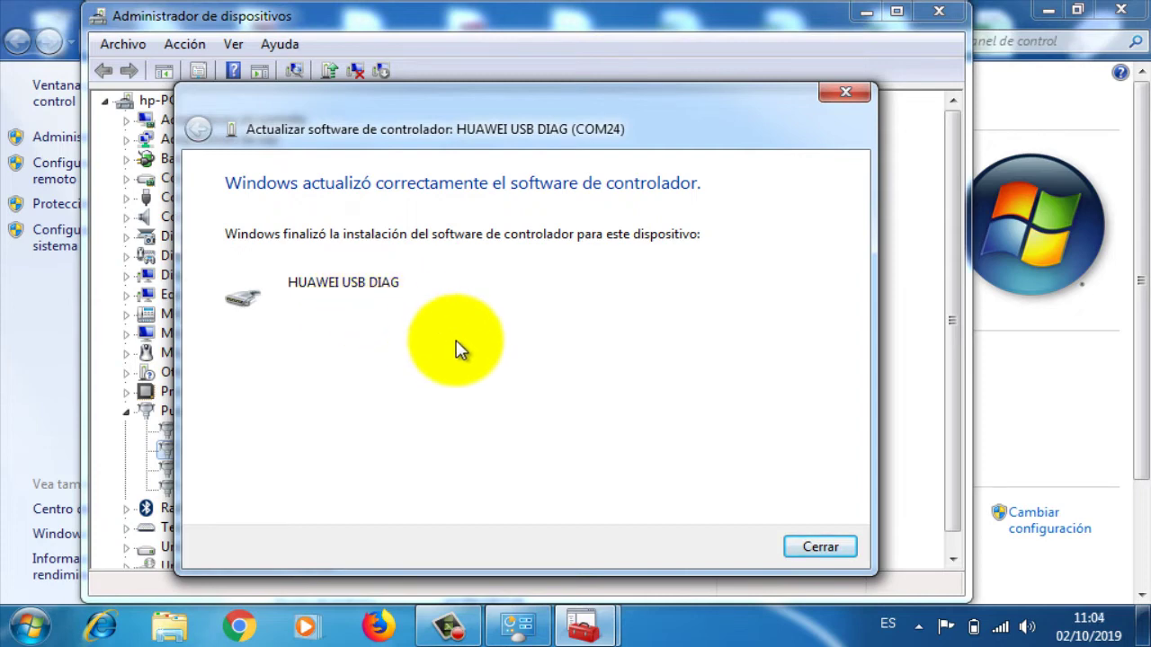
click(804, 545)
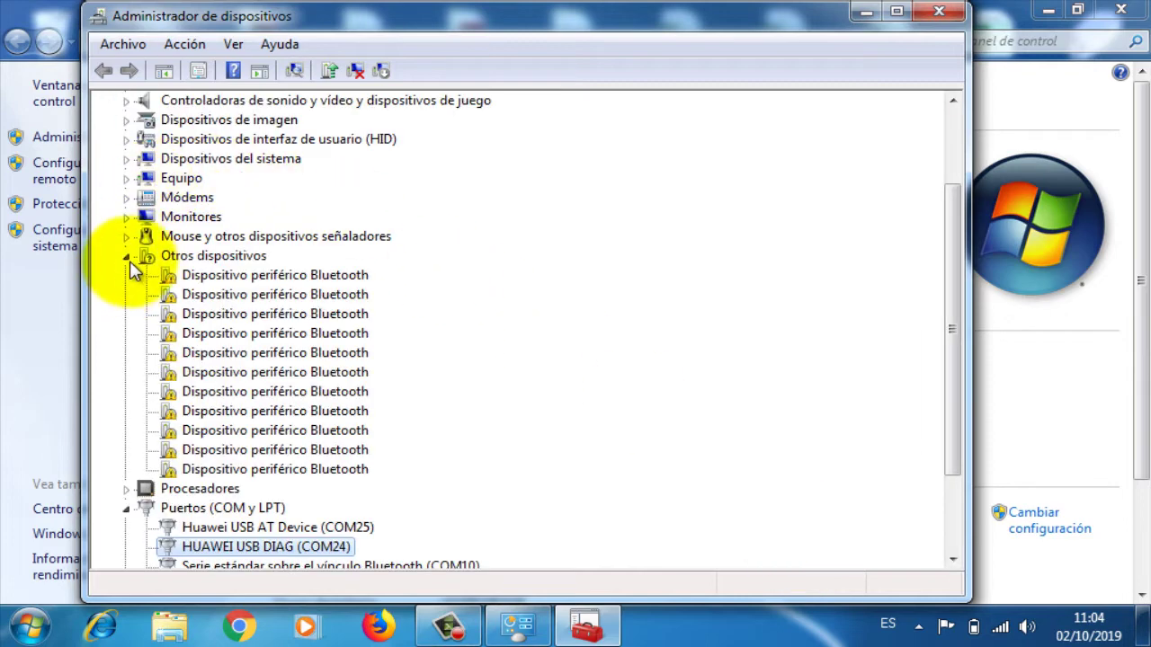
Collapse Otros dispositivos, select the Huawei USB AT Device port, and close the Device Manager and the system window.
click(128, 256)
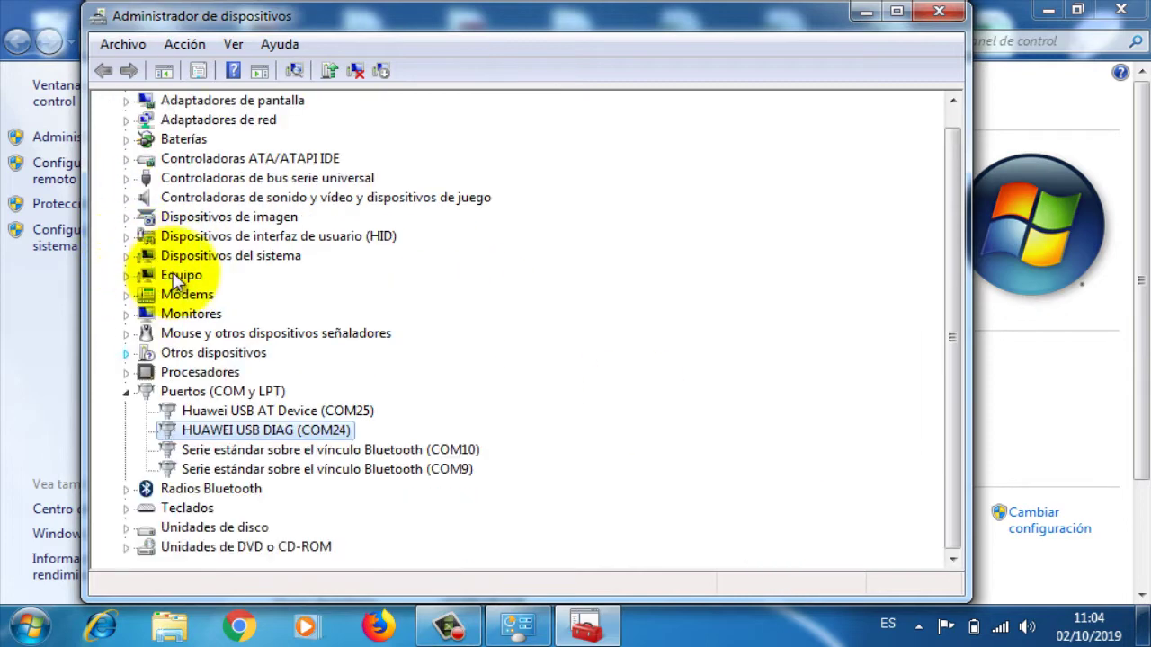
click(266, 410)
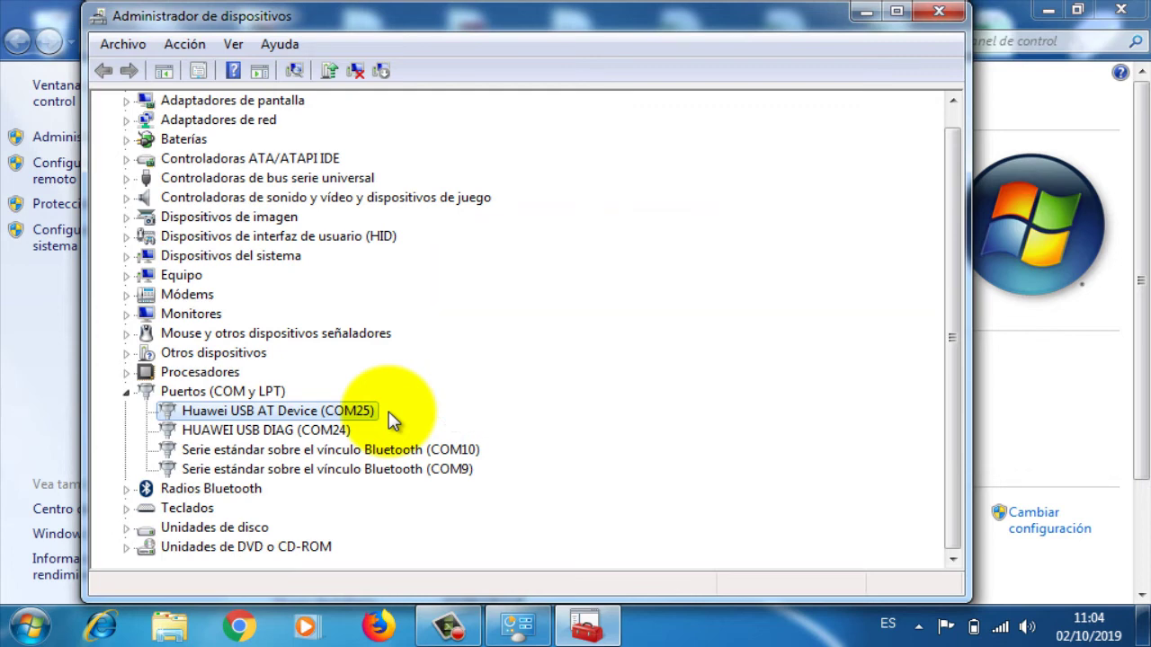
click(941, 18)
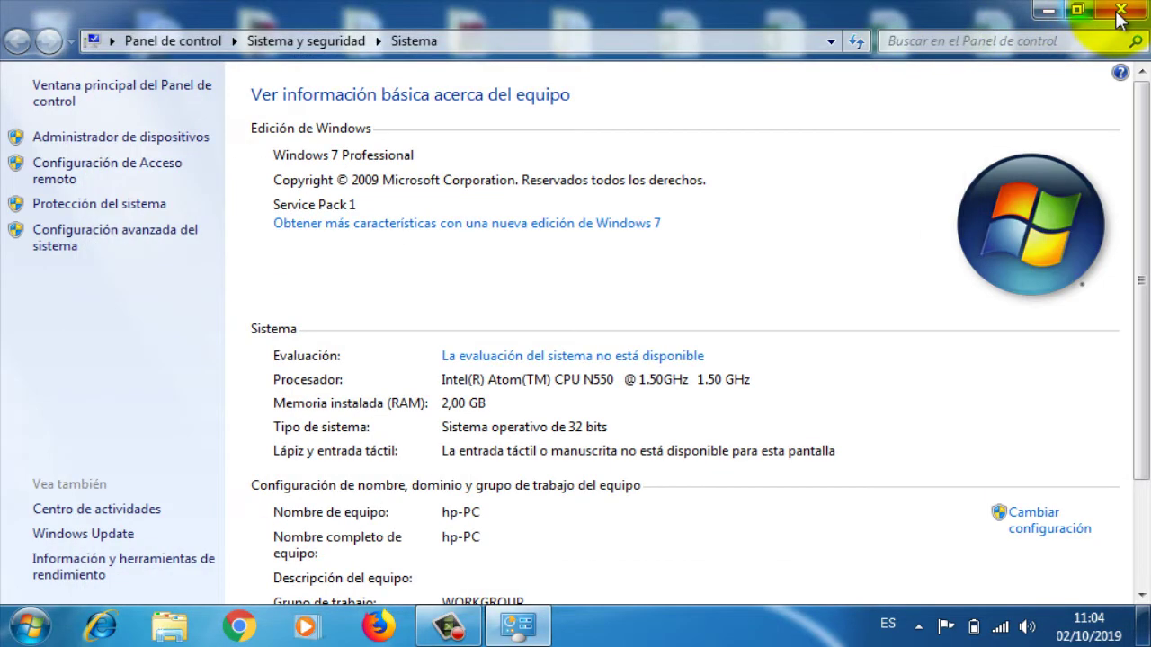
click(1119, 12)
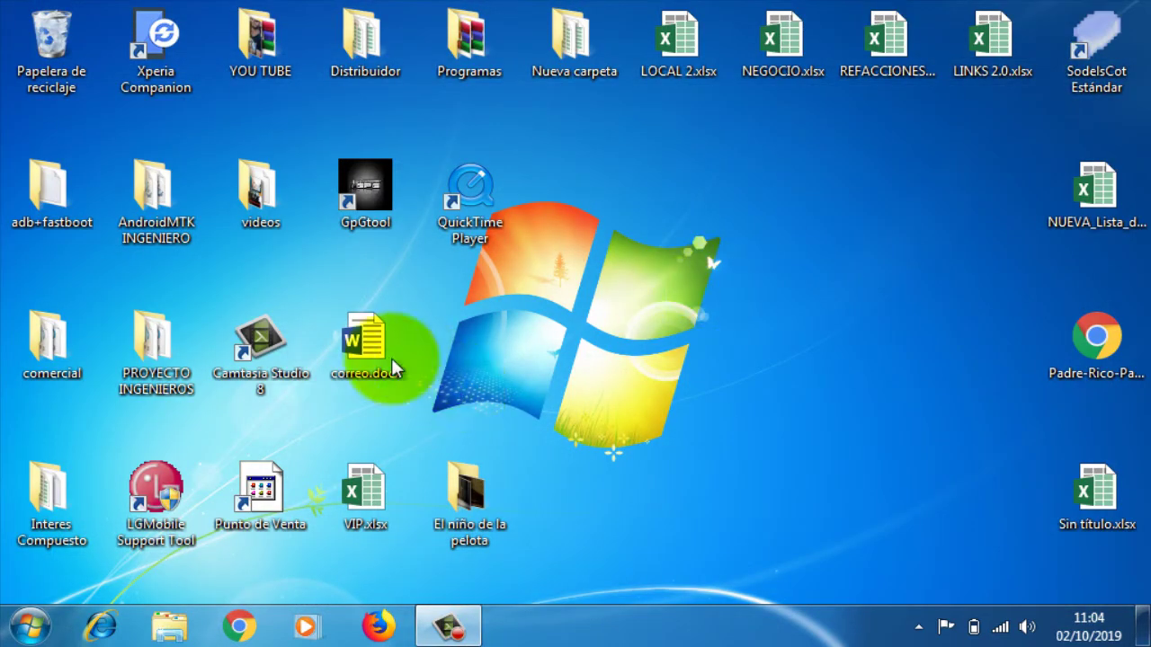
Run ets.startrun.exe from the desktop folder Programas\Rom huawei\rom y625-u13 funciona\USB UPGRADE TOOLS\HQXA_CustomerDL_EMMC_V1.10_150126.
double_click(465, 46)
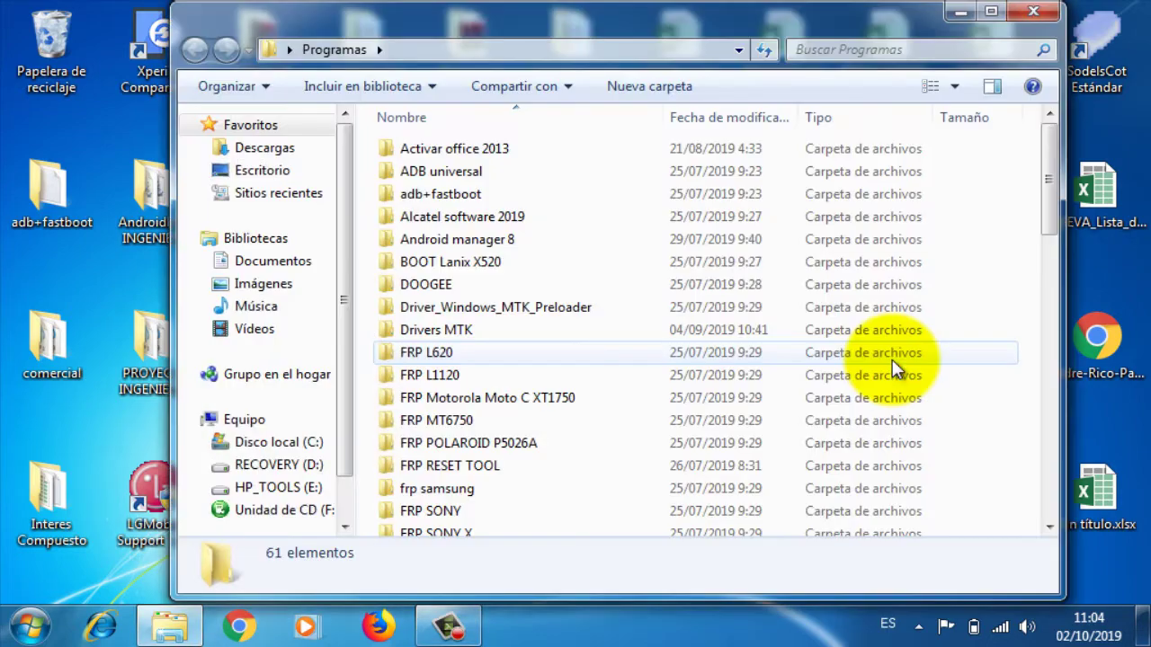
click(1048, 418)
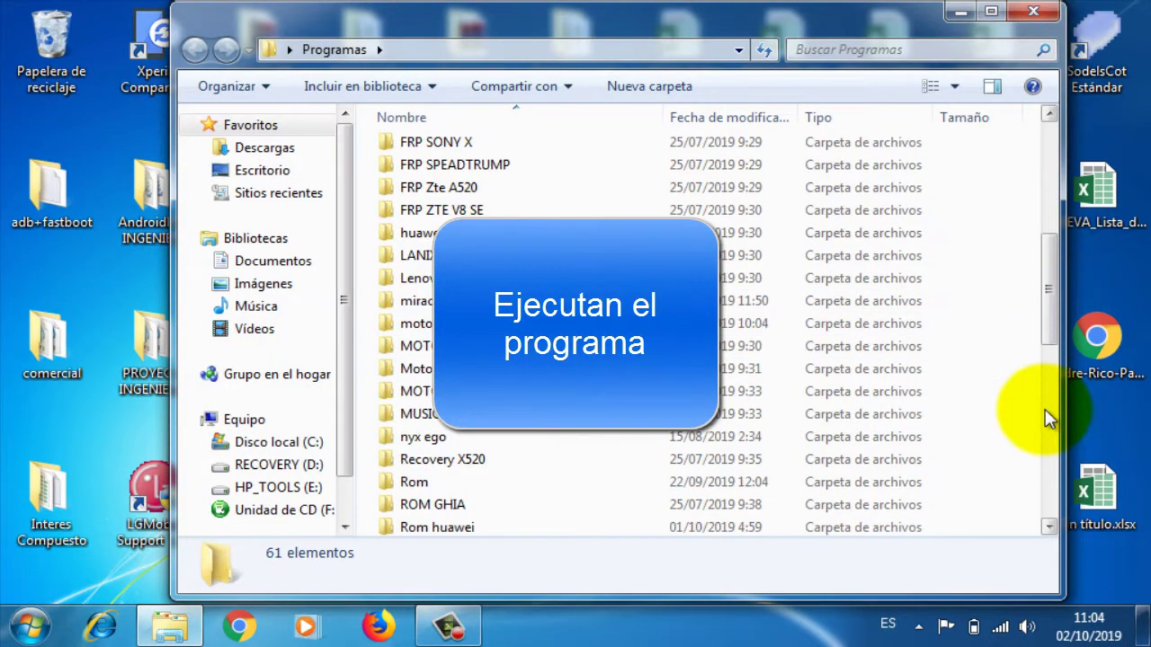
click(475, 527)
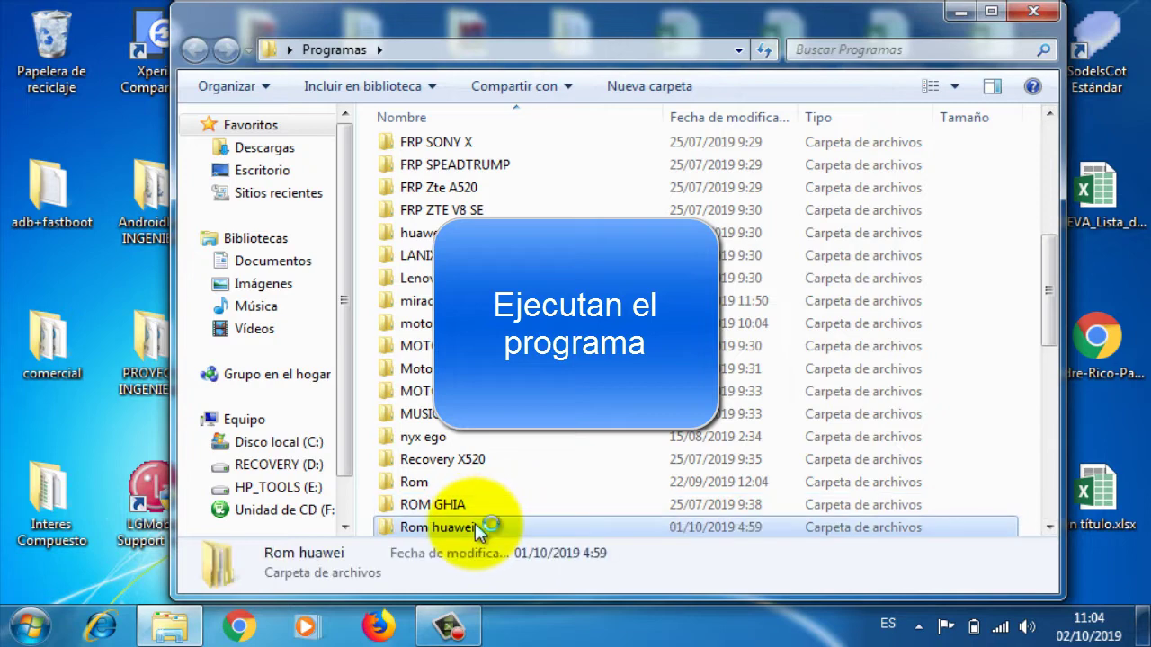
double_click(478, 171)
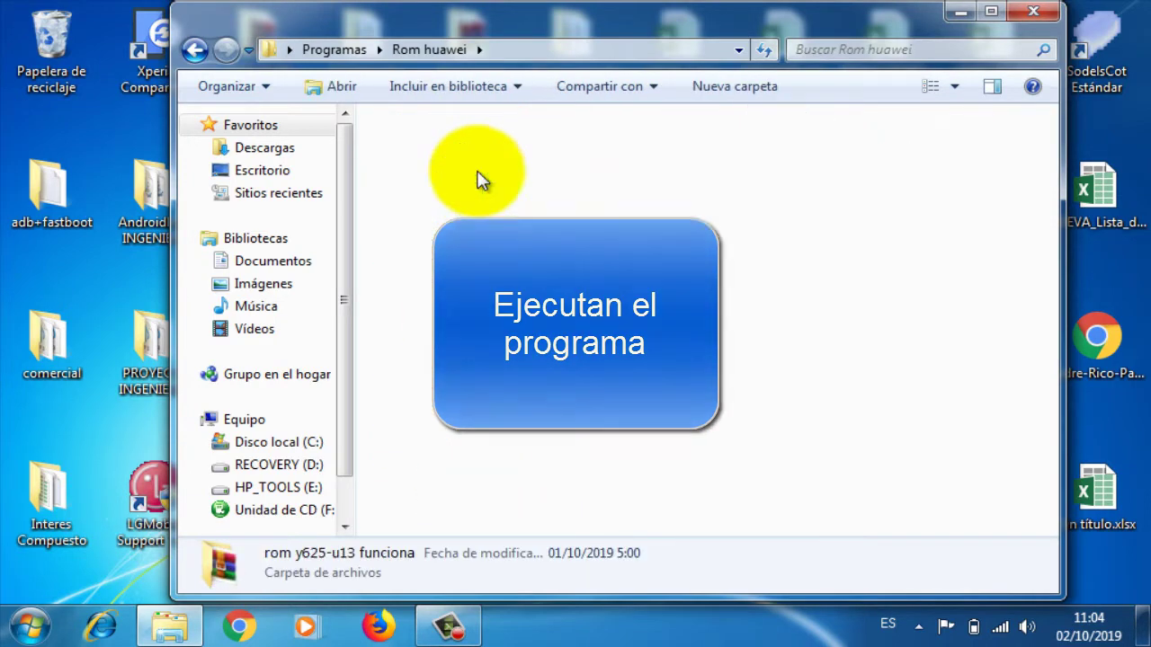
double_click(466, 145)
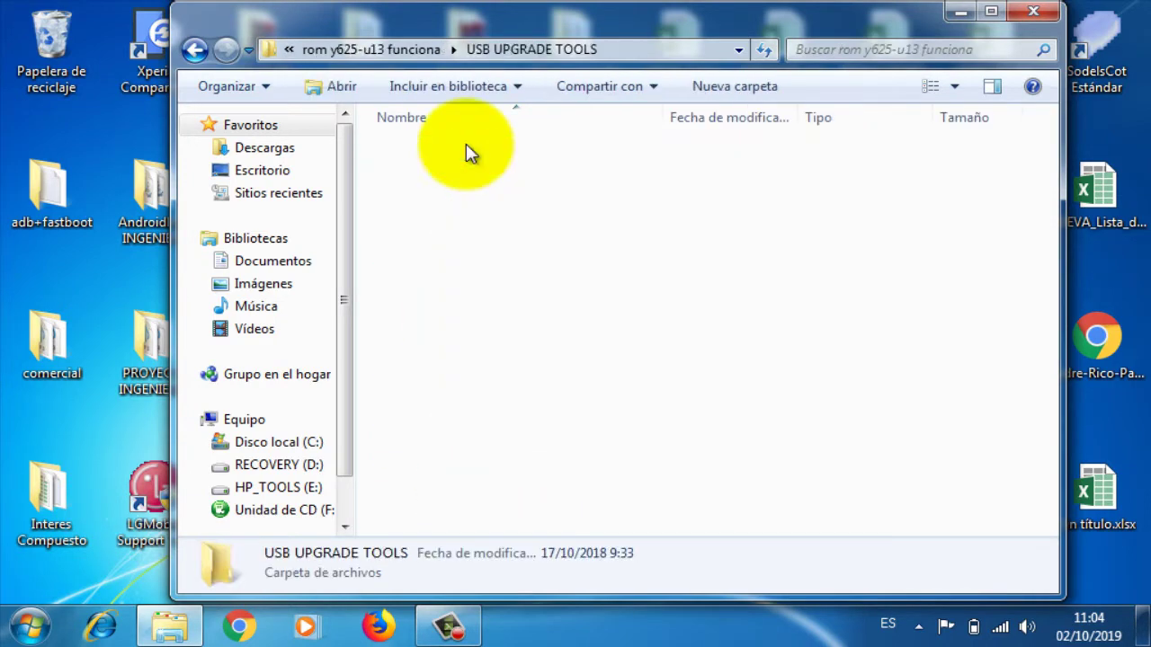
double_click(466, 171)
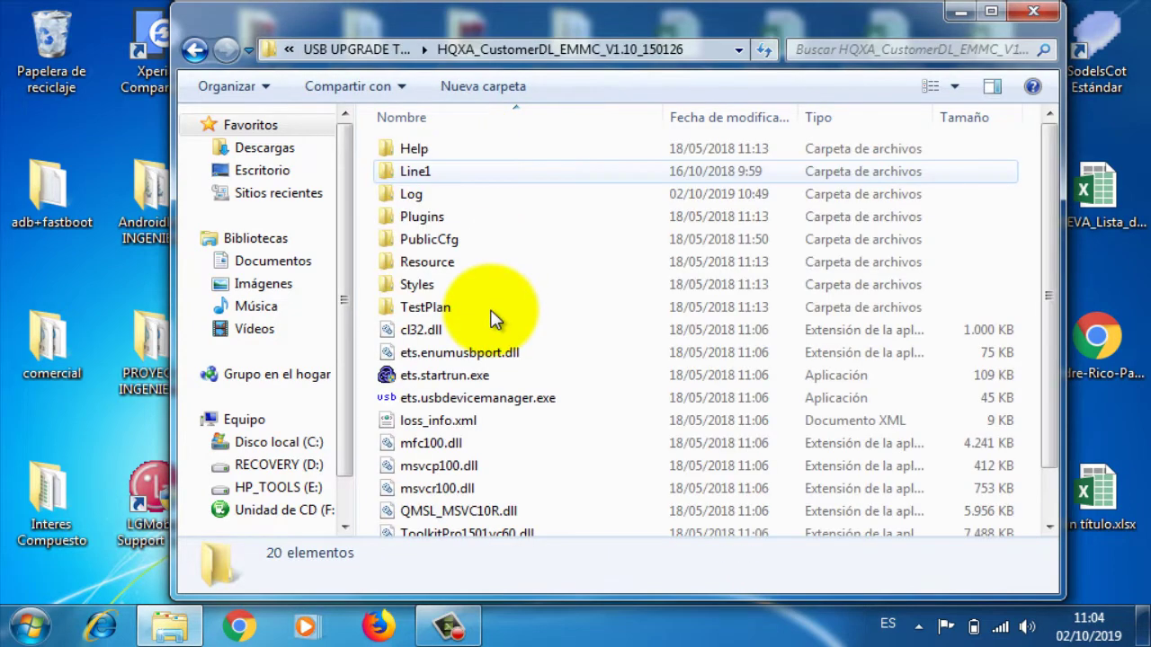
double_click(479, 377)
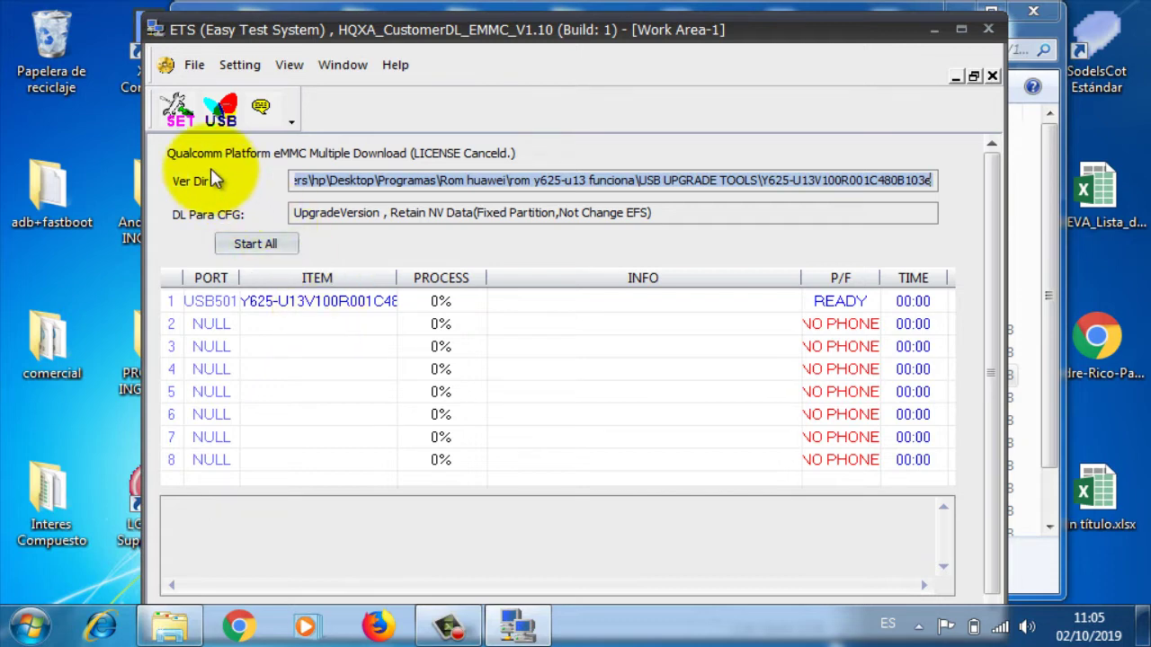
Open the USB Device Manager from the workspace's configuration settings and examine the COM ports assigned to the USB_501 device.
click(182, 129)
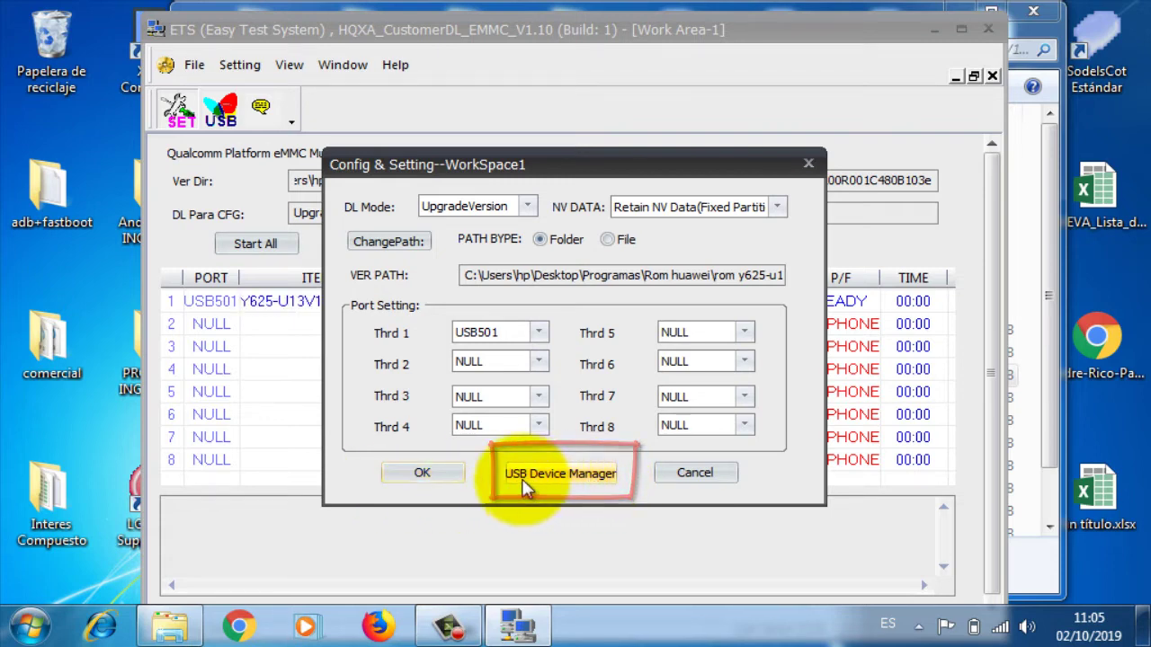
click(570, 476)
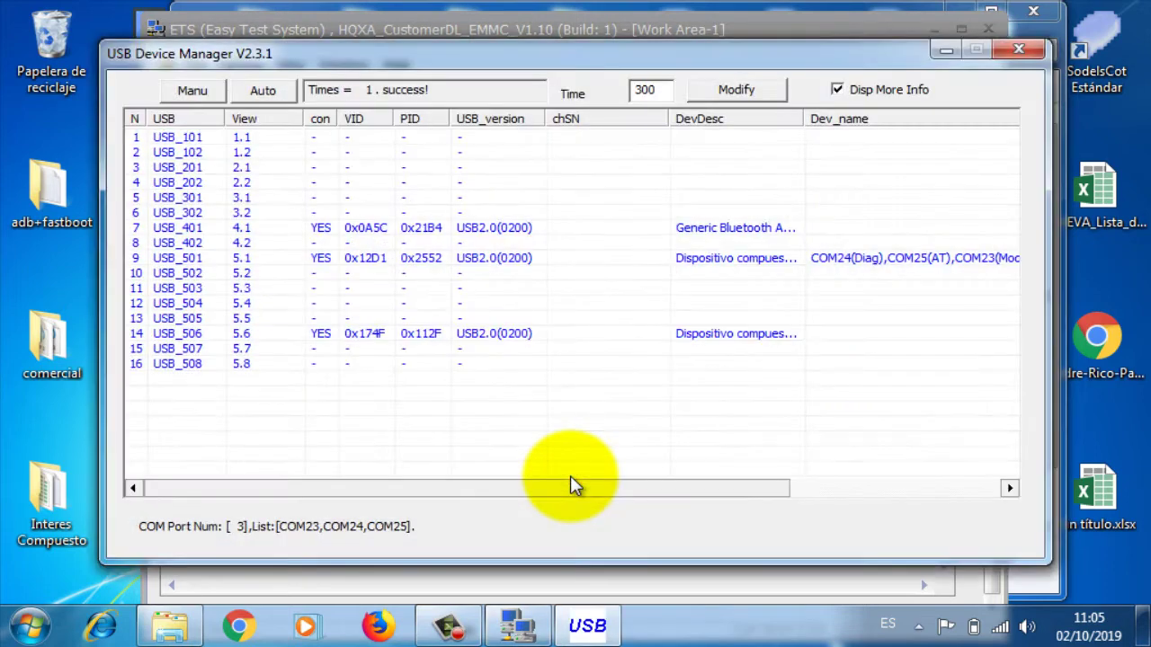
click(757, 261)
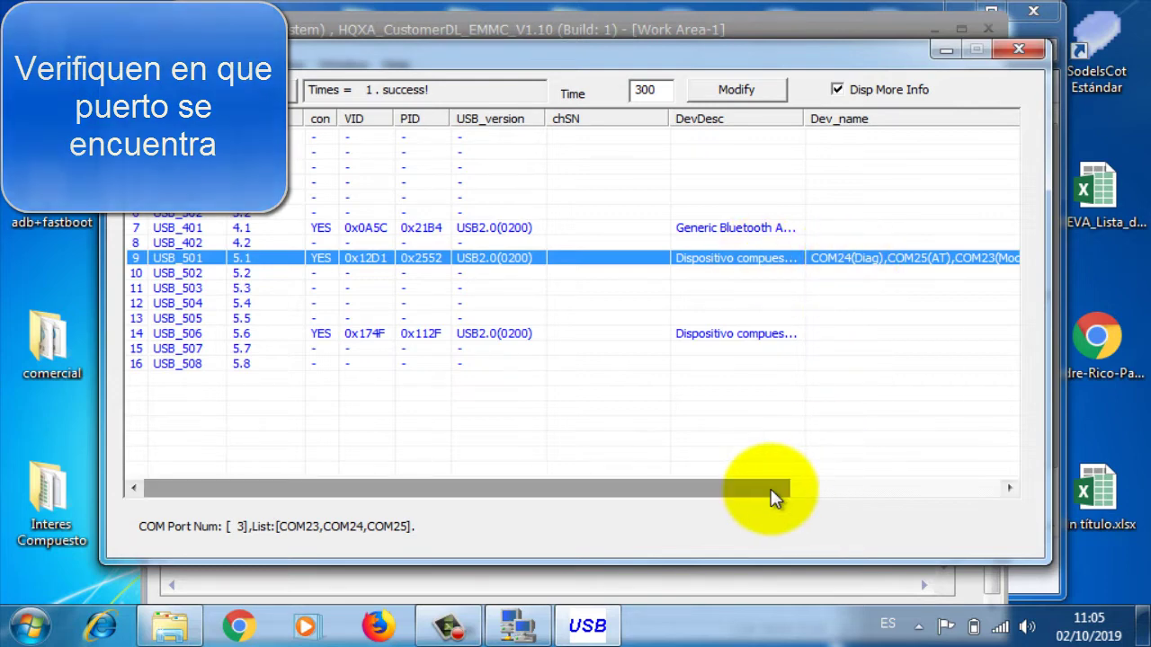
drag(771, 493, 817, 488)
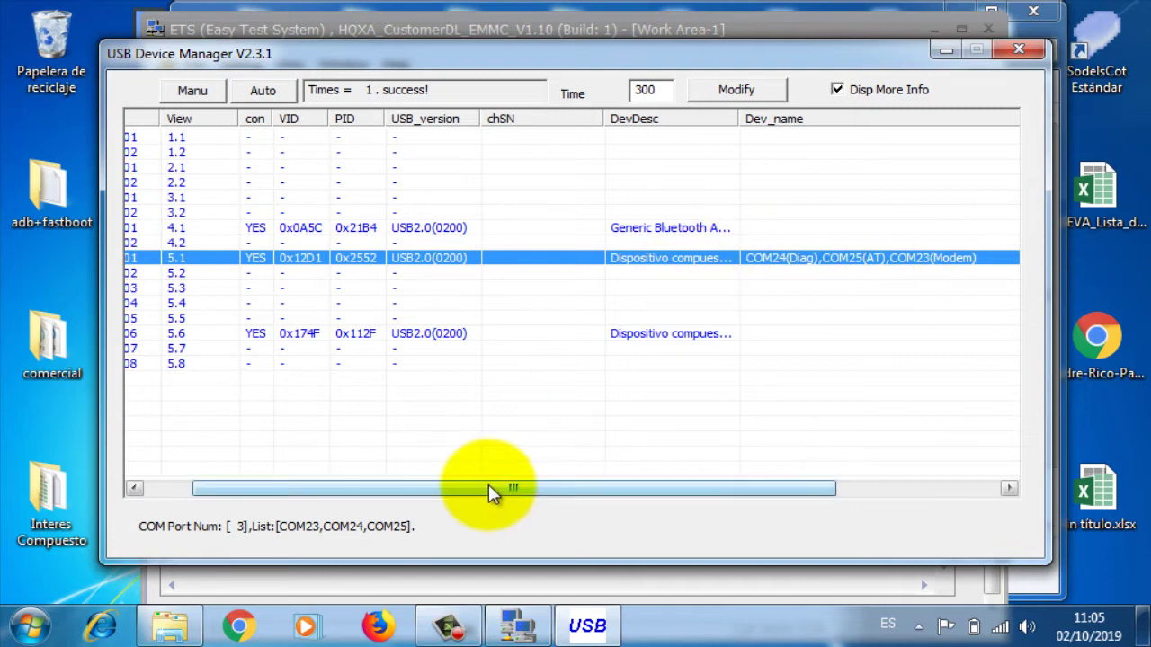
Close the USB Device Manager, assign port USB501 to Thrd 1 in the workspace port settings, and accept the configuration.
drag(440, 488, 397, 486)
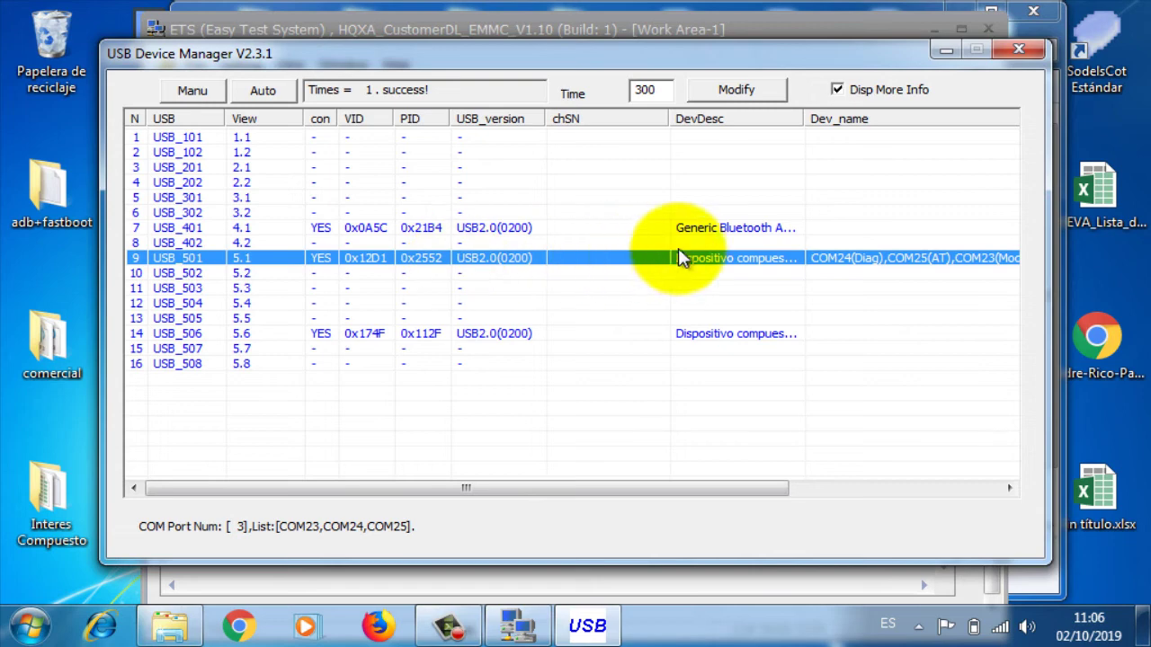
click(1008, 49)
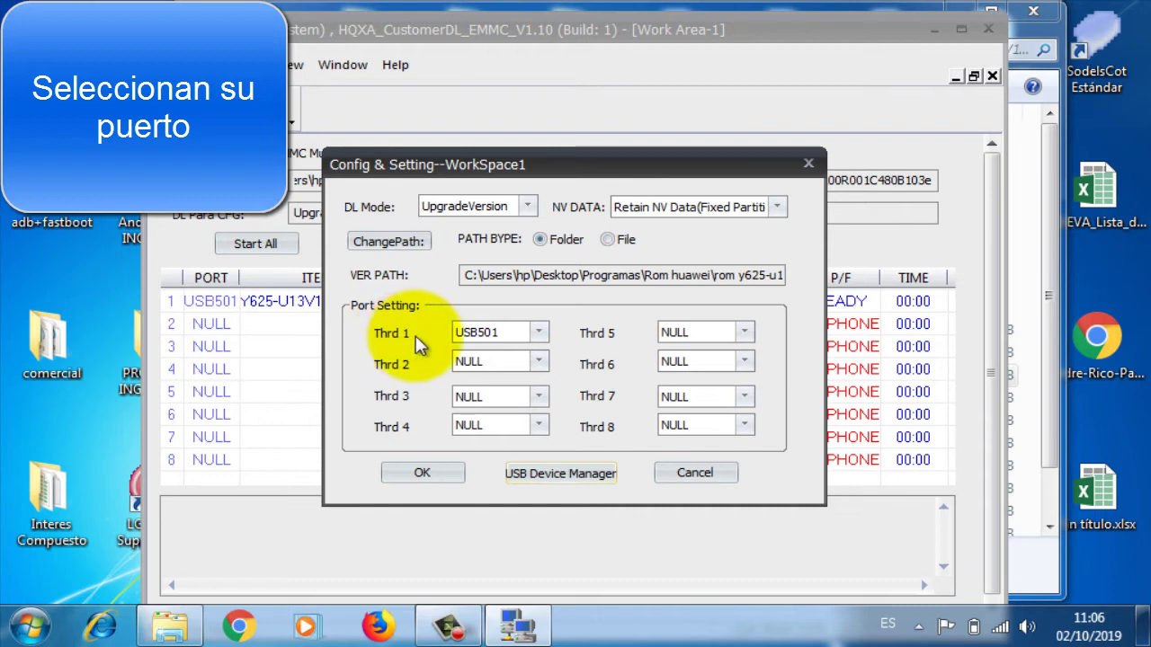
click(539, 333)
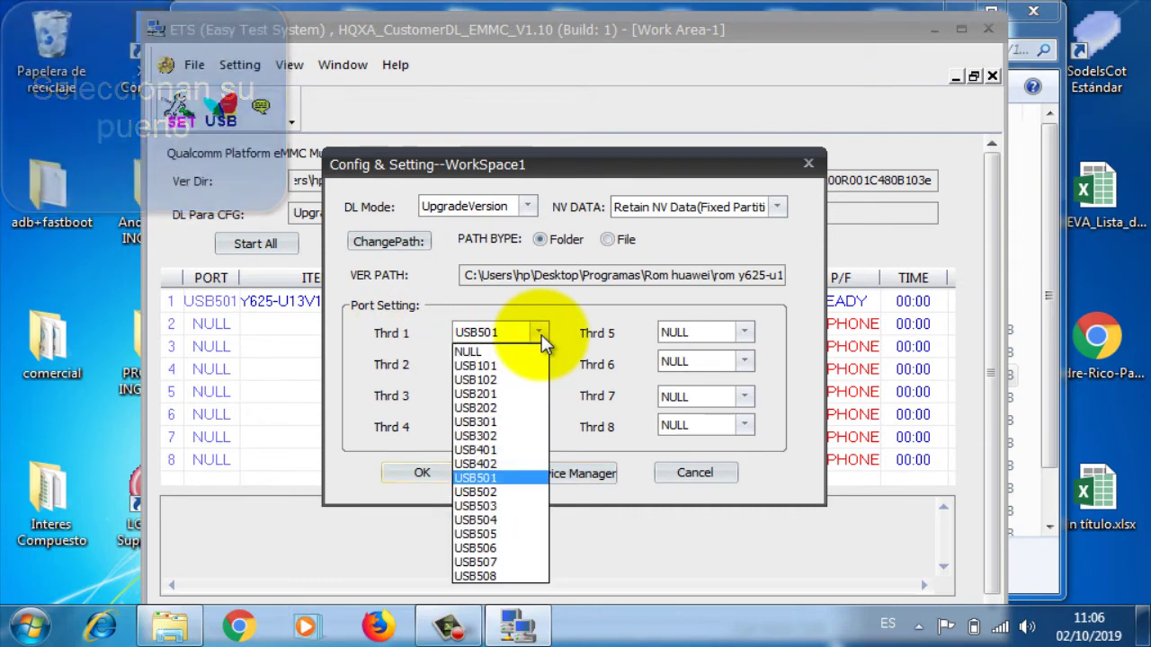
click(515, 476)
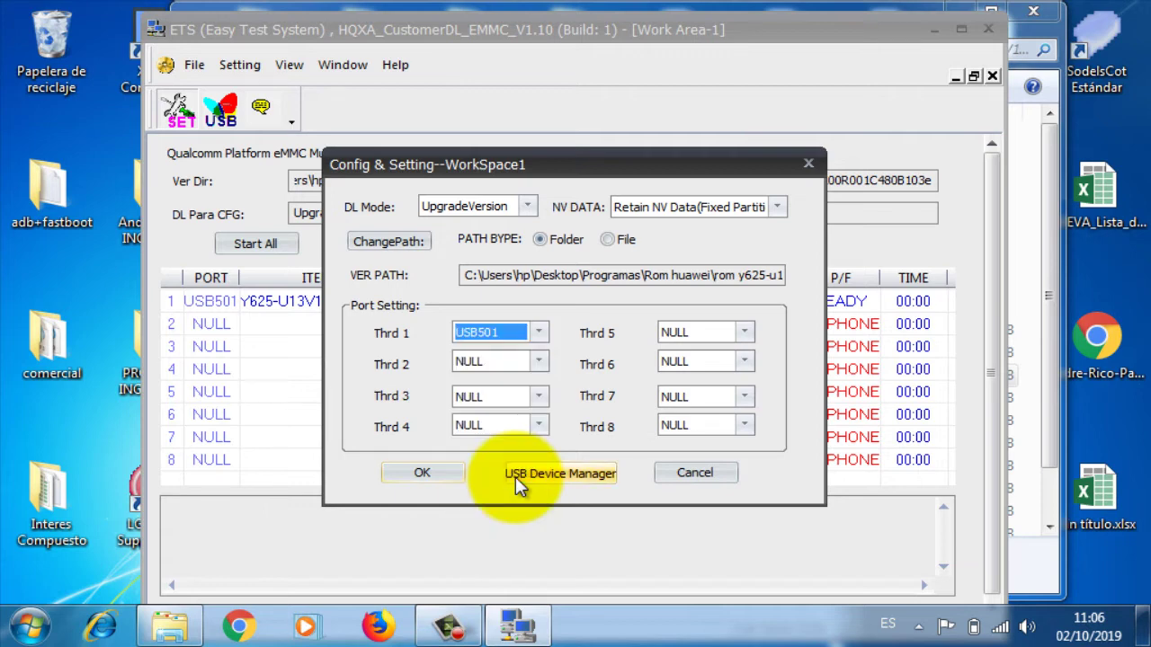
click(428, 476)
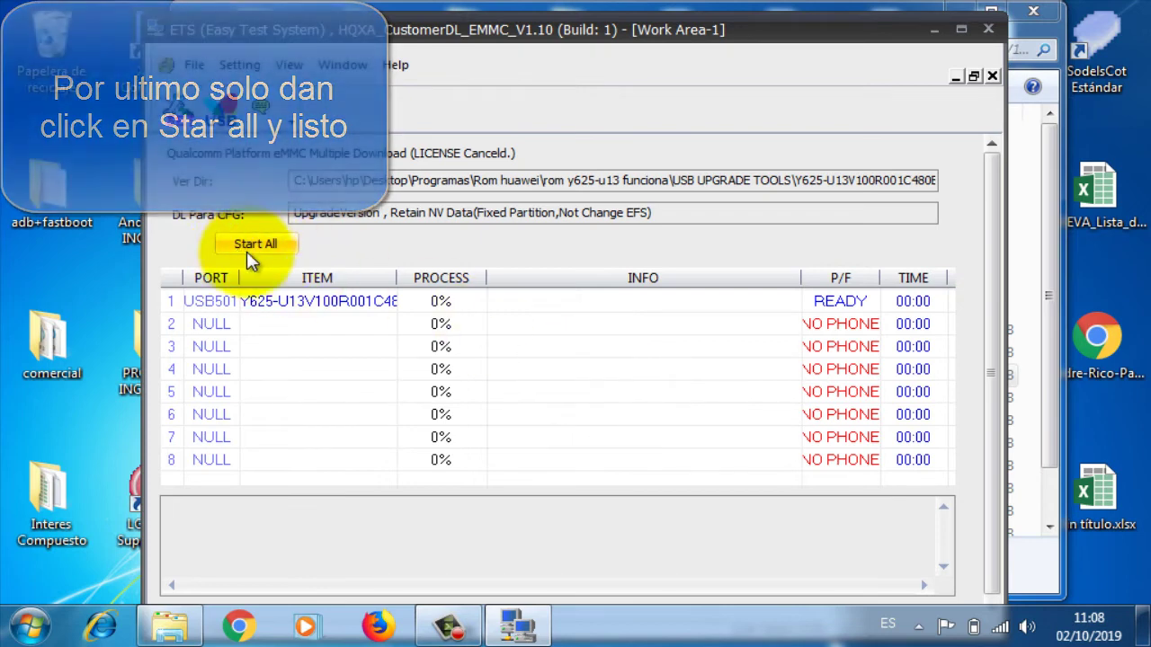
Start the Y625-U13 firmware download for all configured ports.
click(247, 241)
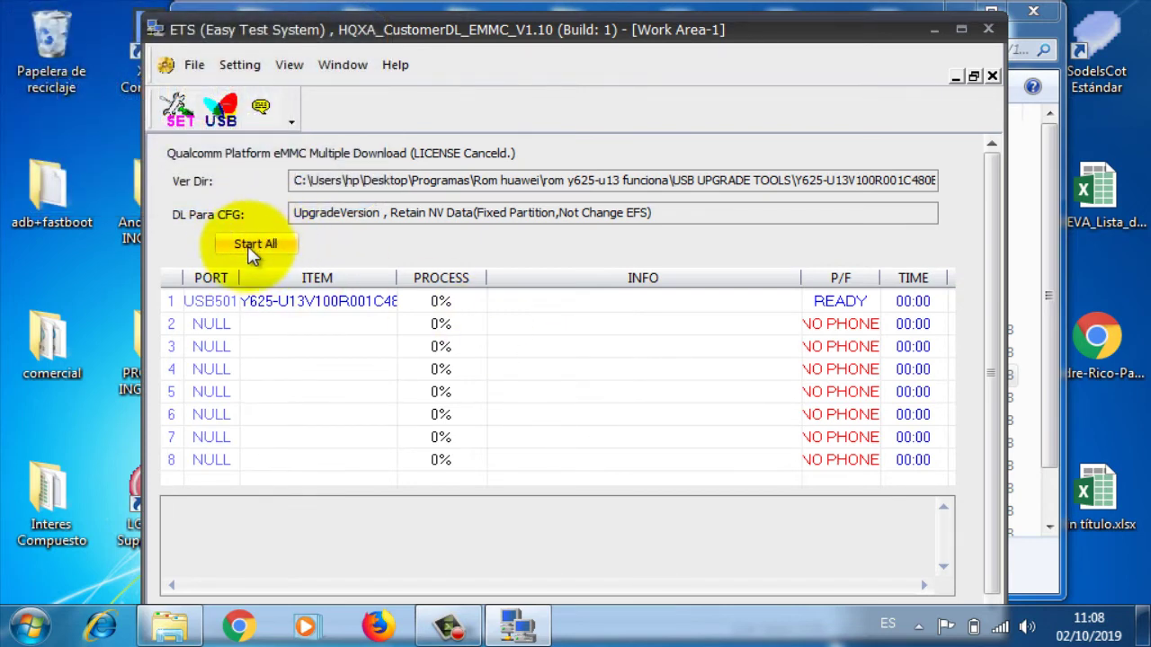